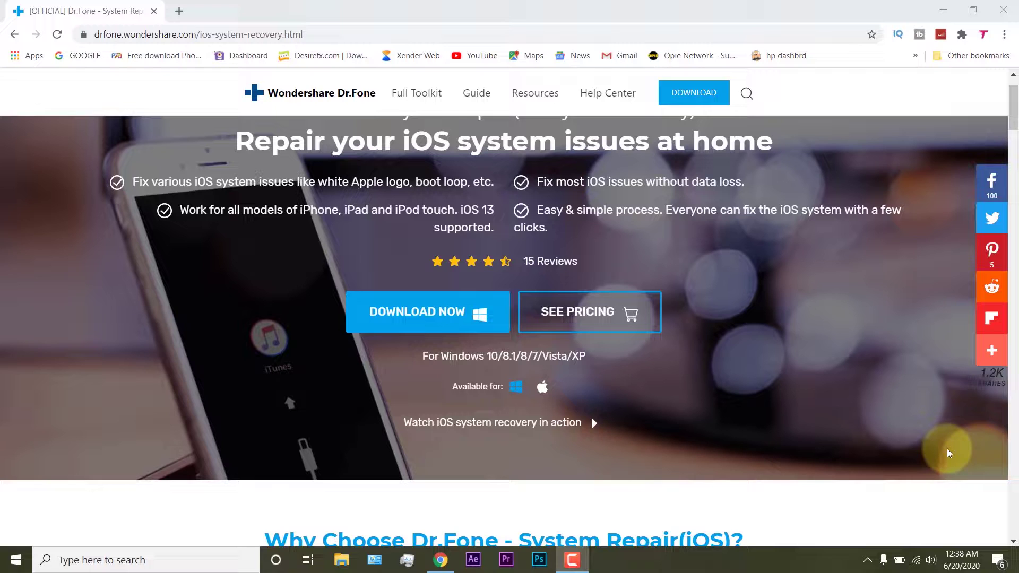
{"action": "middle_click", "coordinate": [938, 449]}
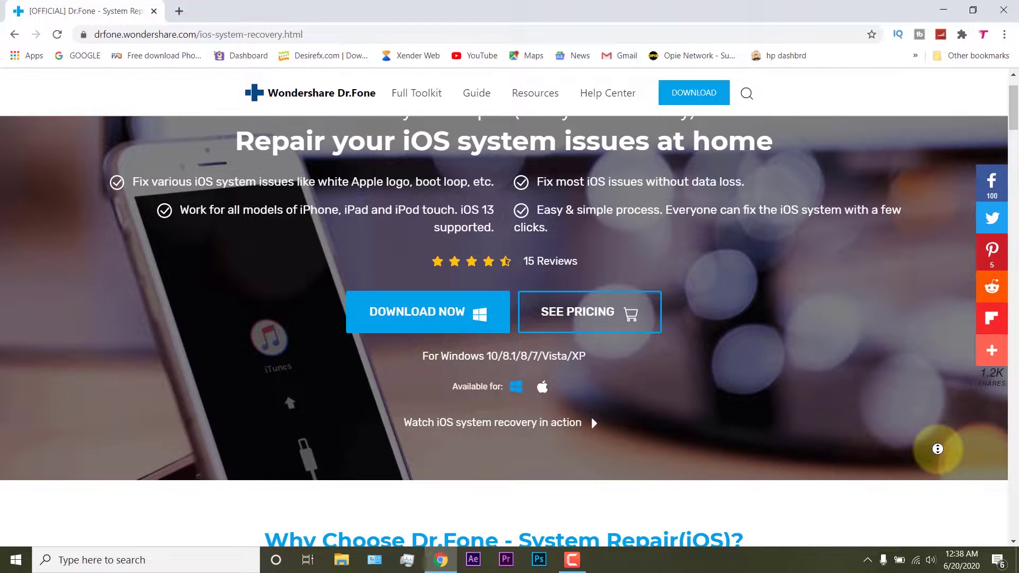
{"action": "scroll", "coordinate": [938, 449], "scroll_direction": "down", "scroll_amount": 5}
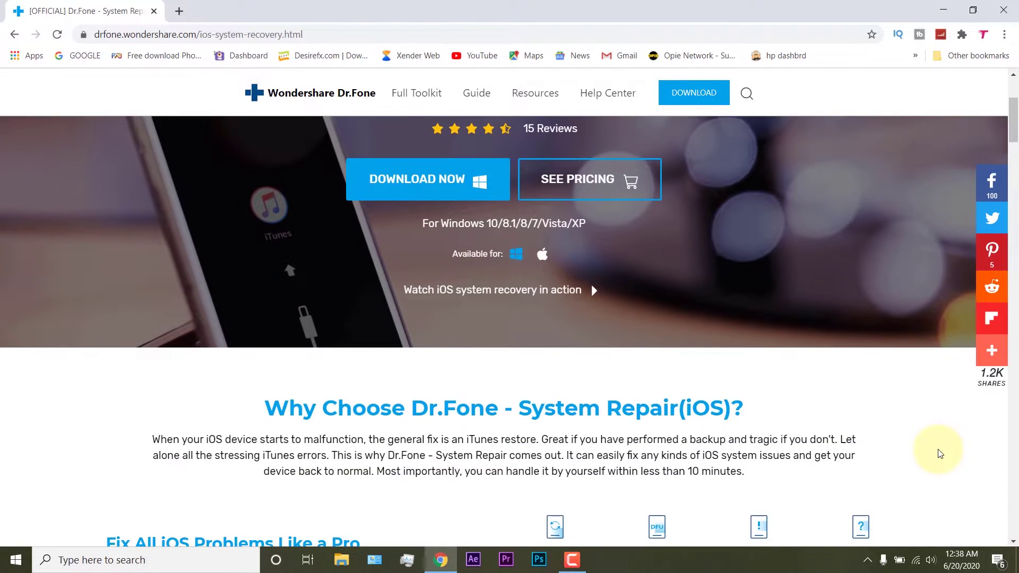
{"action": "scroll", "coordinate": [940, 454], "scroll_direction": "down", "scroll_amount": 2}
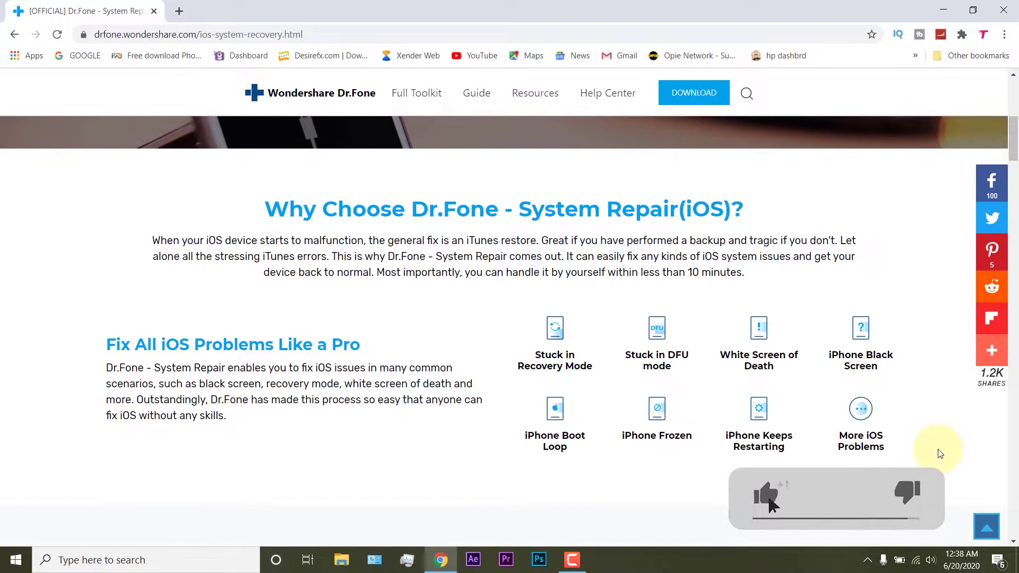
{"action": "scroll", "coordinate": [941, 454], "scroll_direction": "down", "scroll_amount": 3}
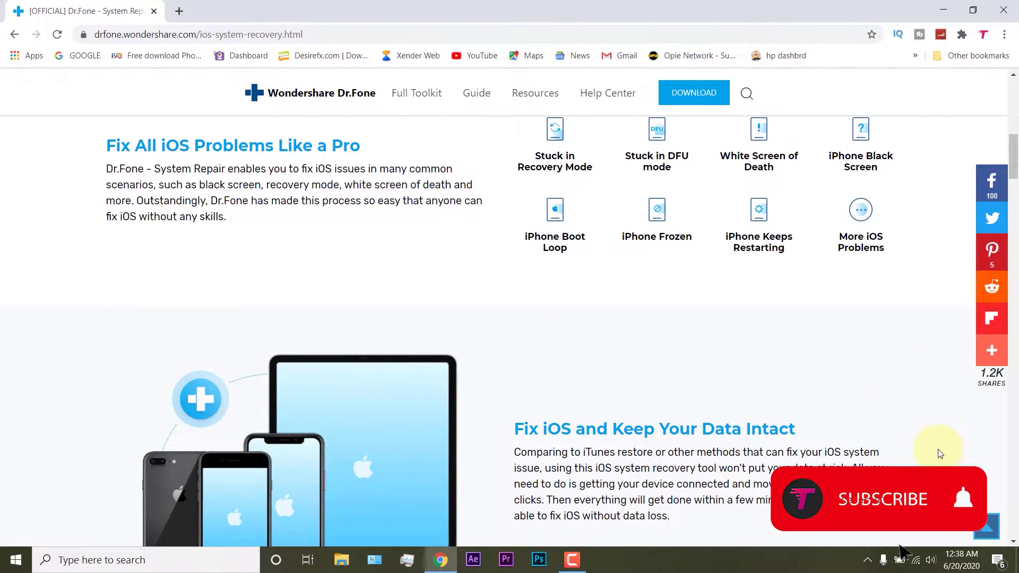
{"action": "scroll", "coordinate": [940, 454], "scroll_direction": "down", "scroll_amount": 4}
{"action": "scroll", "coordinate": [940, 454], "scroll_direction": "down", "scroll_amount": 8}
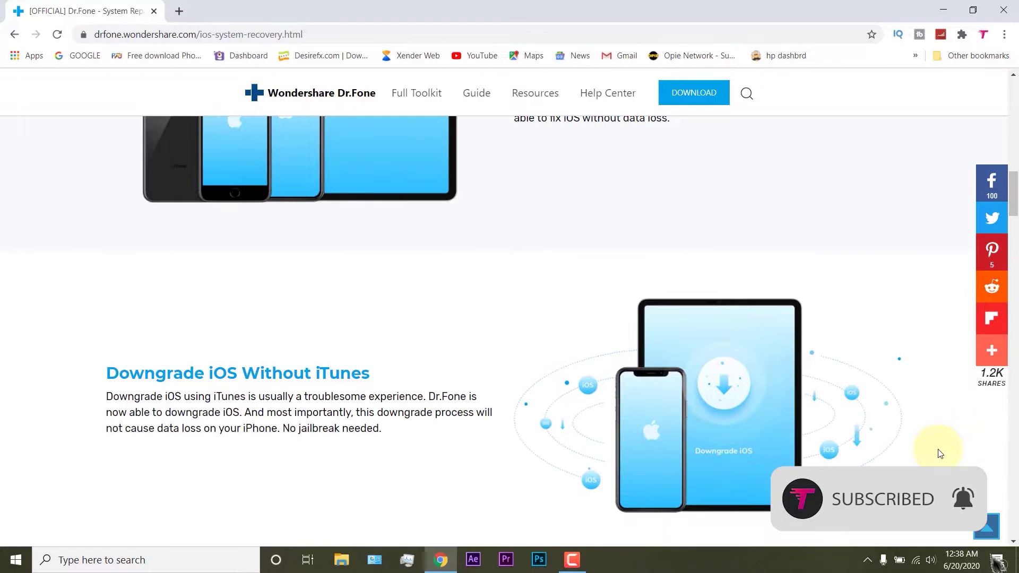
{"action": "scroll", "coordinate": [939, 451], "scroll_direction": "down", "scroll_amount": 5}
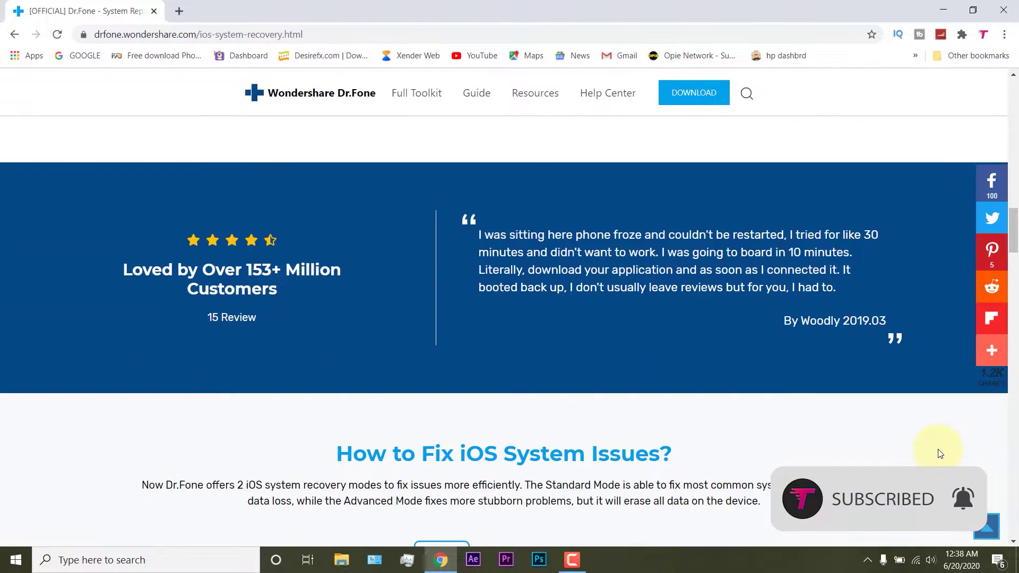
{"action": "scroll", "coordinate": [940, 454], "scroll_direction": "down", "scroll_amount": 5}
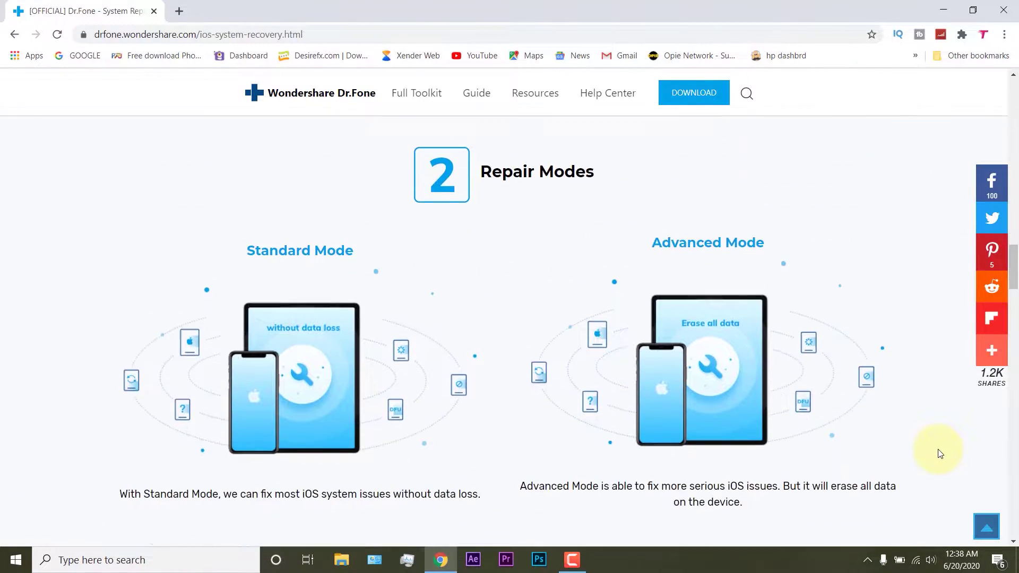
{"action": "scroll", "coordinate": [940, 453], "scroll_direction": "down", "scroll_amount": 3}
{"action": "scroll", "coordinate": [940, 453], "scroll_direction": "down", "scroll_amount": 3}
{"action": "scroll", "coordinate": [939, 452], "scroll_direction": "up", "scroll_amount": 5}
{"action": "scroll", "coordinate": [940, 453], "scroll_direction": "up", "scroll_amount": 15}
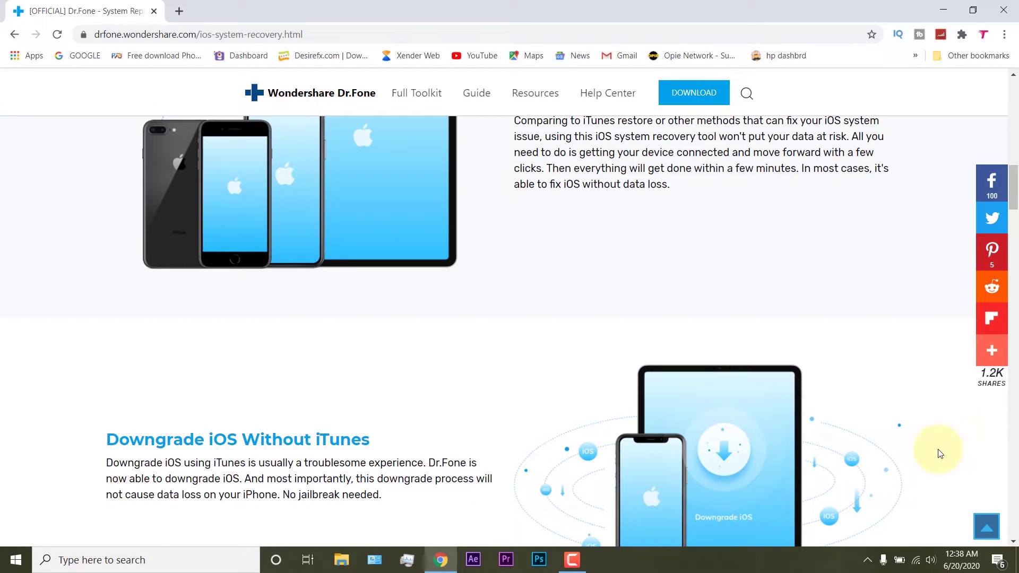
{"action": "scroll", "coordinate": [941, 454], "scroll_direction": "up", "scroll_amount": 10}
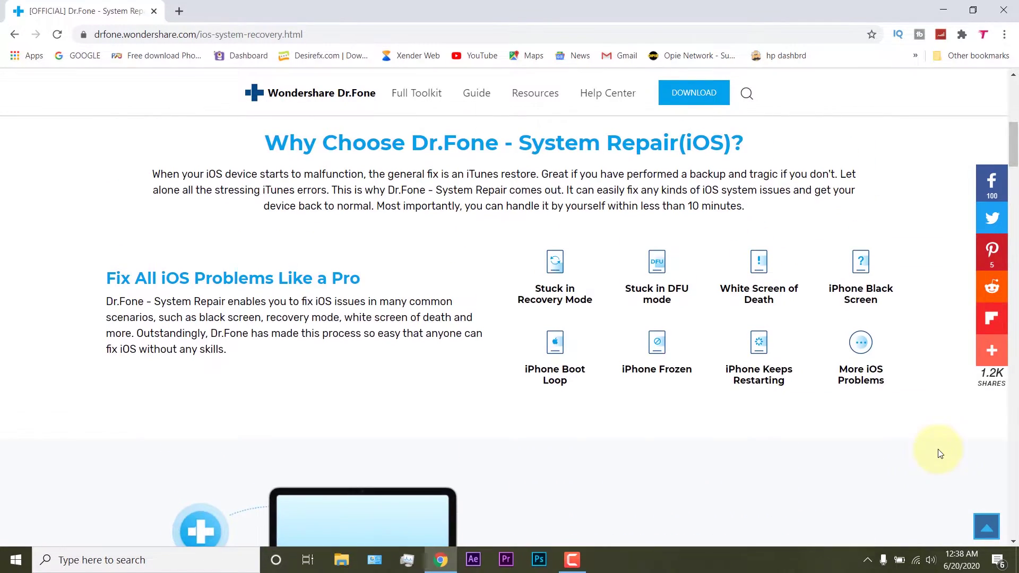
{"action": "scroll", "coordinate": [940, 453], "scroll_direction": "up", "scroll_amount": 10}
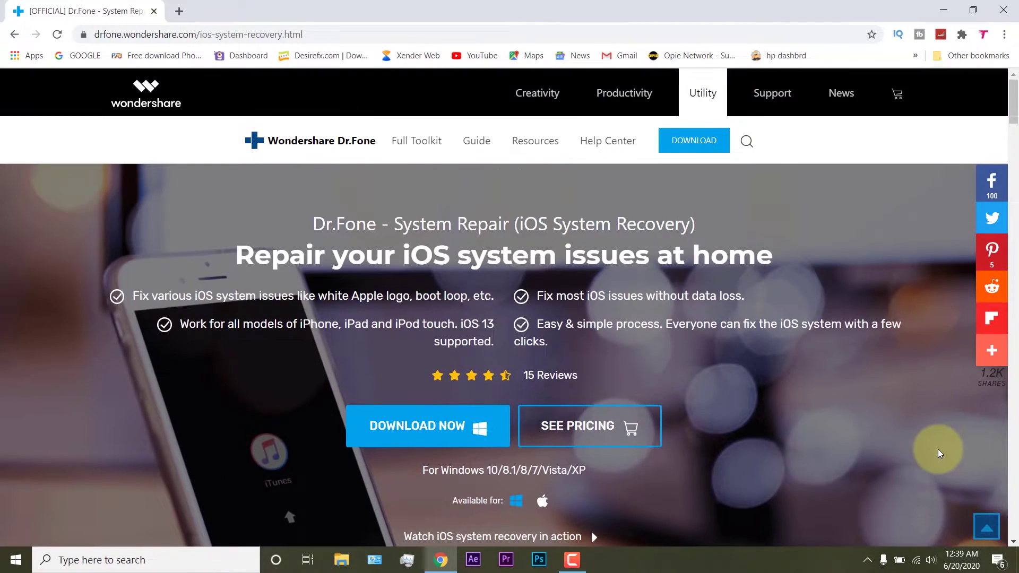
{"action": "scroll", "coordinate": [938, 449], "scroll_direction": "down", "scroll_amount": 2}
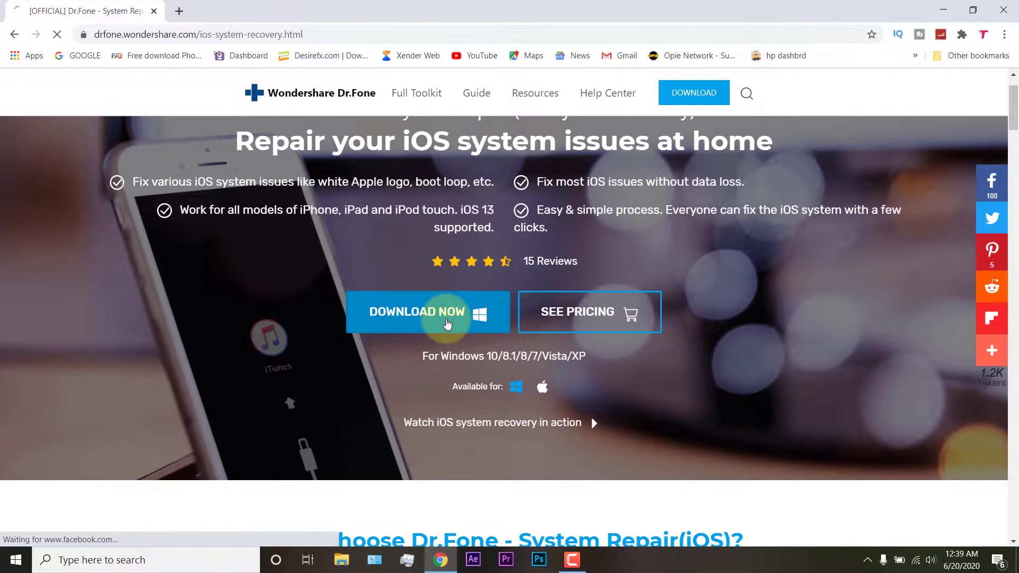
Download the System Repair installer drfone_repair_setup_full3371.exe and save it to the computer
{"action": "left_click", "coordinate": [447, 323]}
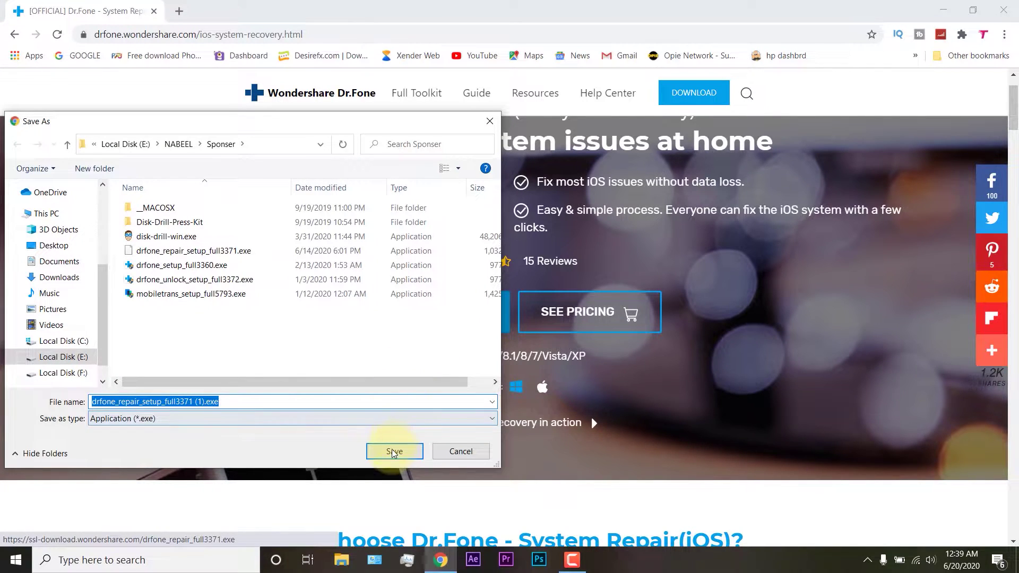
{"action": "left_click", "coordinate": [393, 451]}
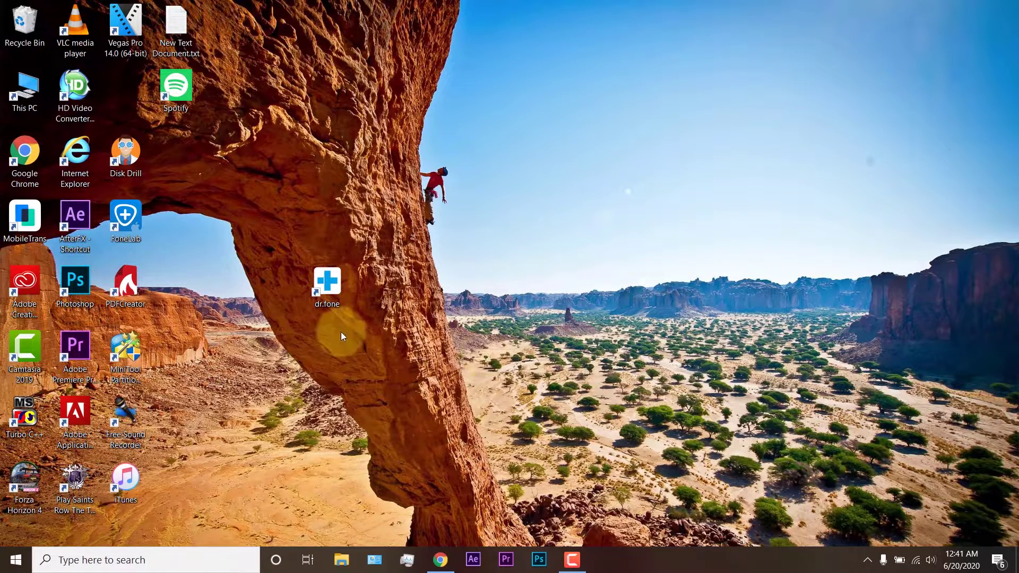
Launch dr.fone from its desktop shortcut and open the System Repair tool
{"action": "double_click", "coordinate": [328, 281]}
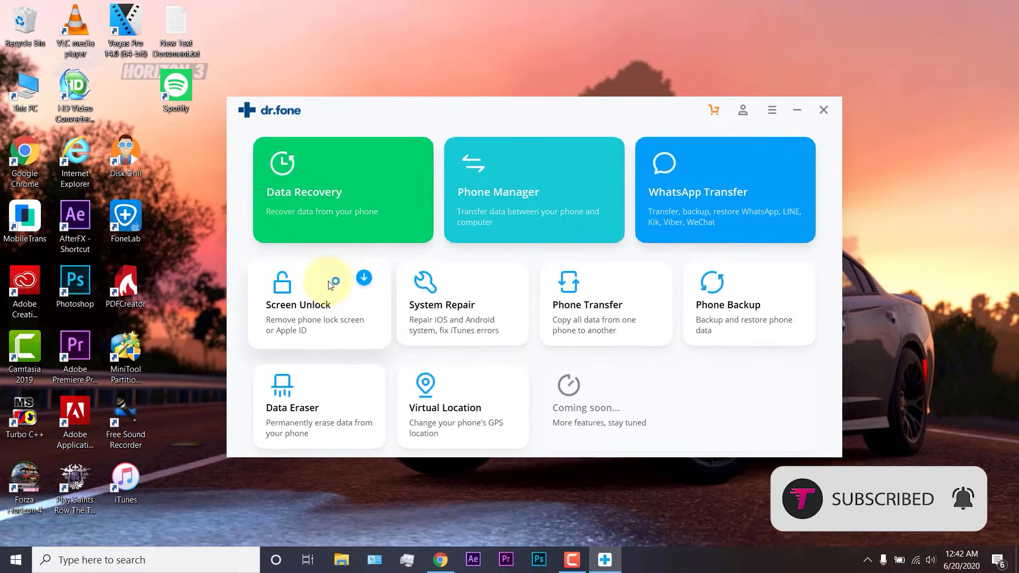
{"action": "left_click", "coordinate": [498, 333]}
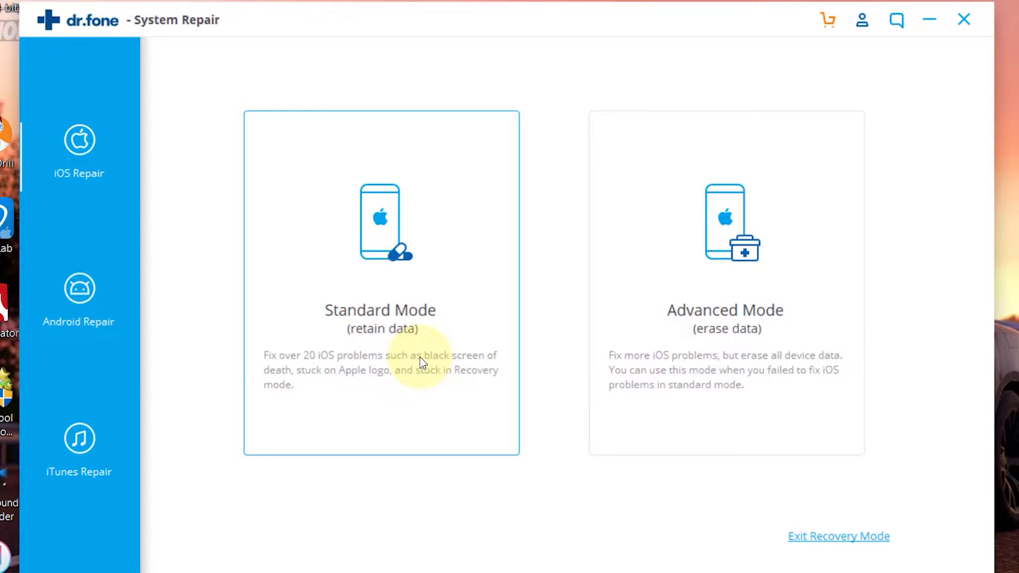
Choose Standard Mode so the iPhone repair keeps the phone's data
{"action": "left_click", "coordinate": [419, 358]}
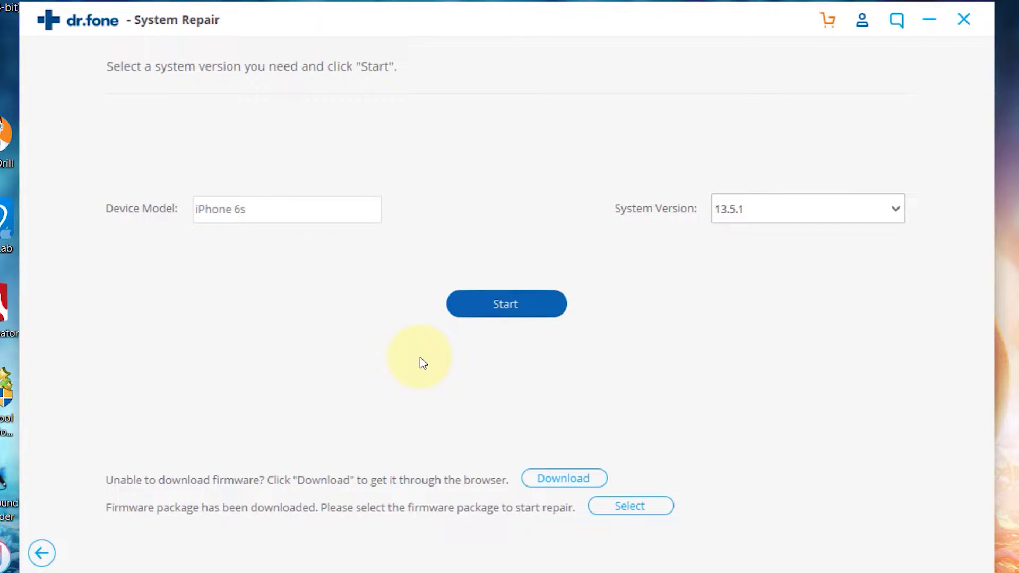
Keep system version 13.5.1 and start the firmware download and repair of the iPhone 6s
{"action": "left_click", "coordinate": [840, 217]}
{"action": "left_click", "coordinate": [822, 234]}
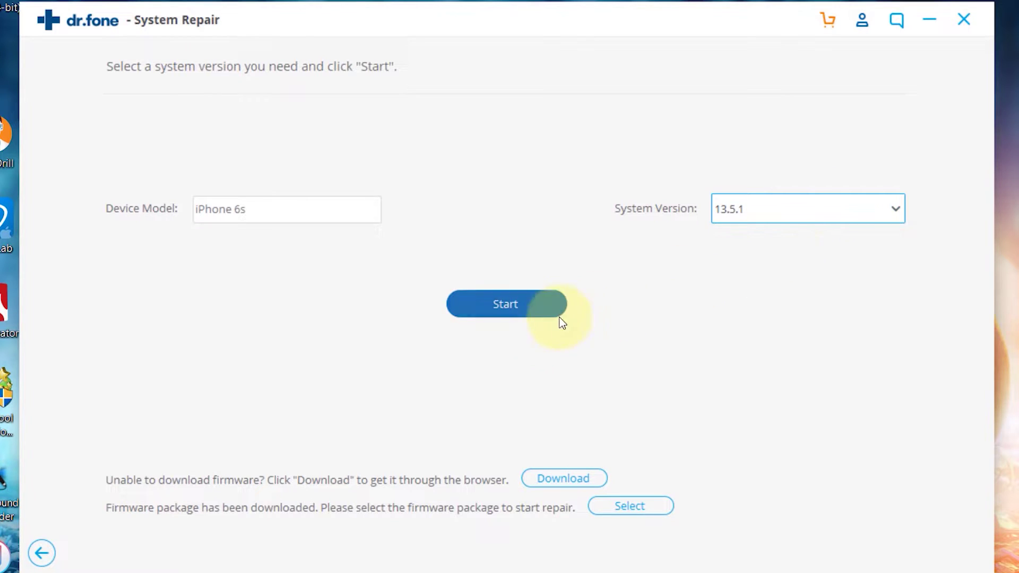
{"action": "left_click", "coordinate": [513, 307]}
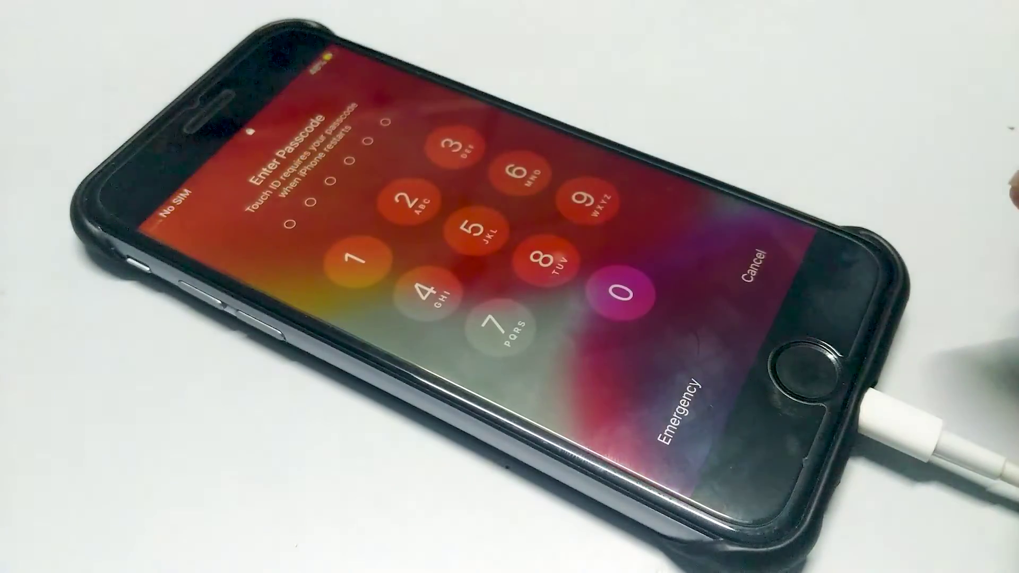
Unlock the repaired iPhone with its passcode and browse the home-screen pages to confirm apps remain
{"action": "left_click", "coordinate": [408, 201]}
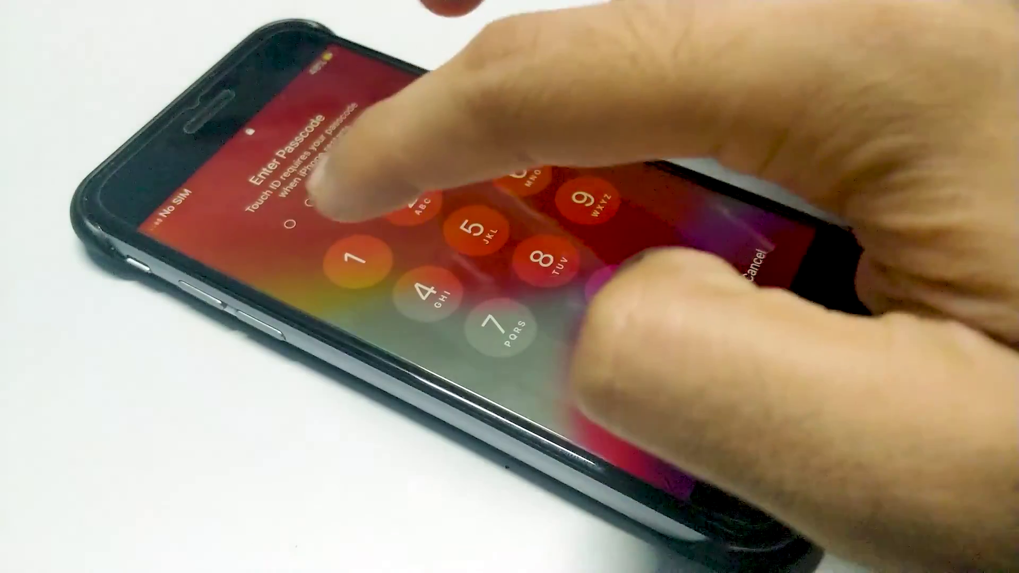
{"action": "left_click", "coordinate": [408, 201]}
{"action": "left_click", "coordinate": [452, 146]}
{"action": "left_click", "coordinate": [452, 146]}
{"action": "left_click", "coordinate": [488, 171]}
{"action": "left_click", "coordinate": [517, 173]}
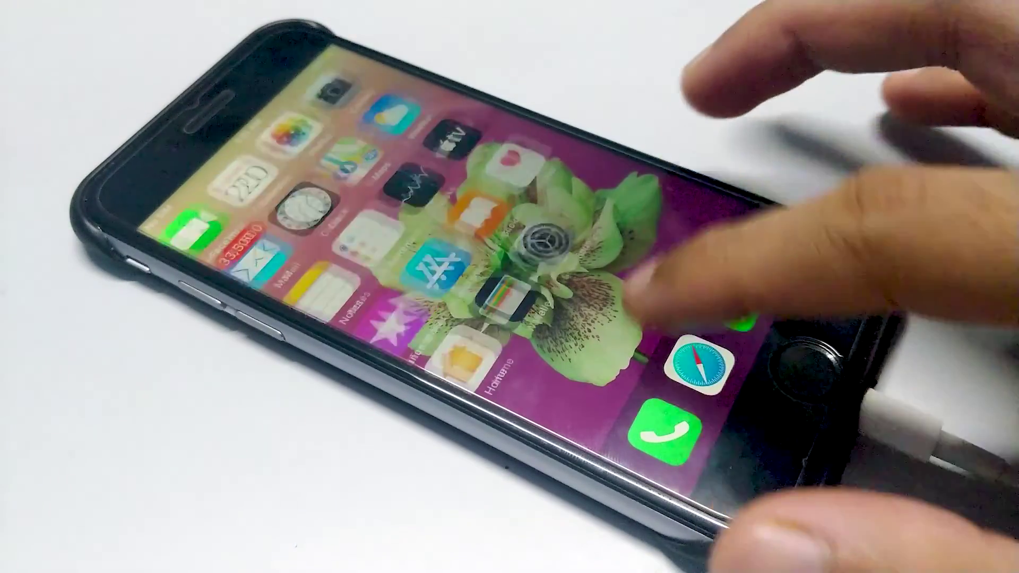
{"action": "left_click_drag", "start_coordinate": [658, 250], "coordinate": [637, 284]}
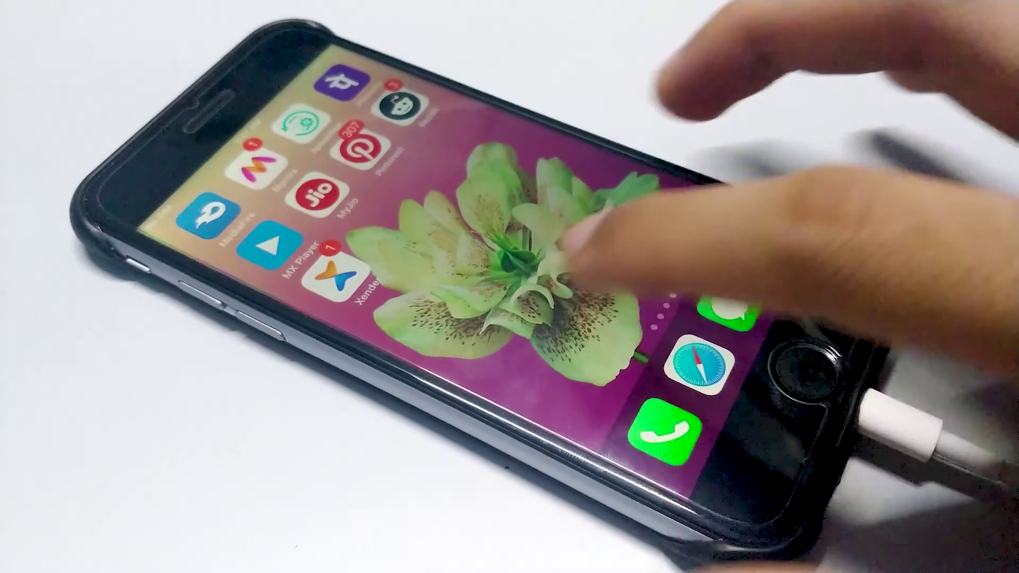
{"action": "left_click_drag", "start_coordinate": [584, 225], "coordinate": [557, 204]}
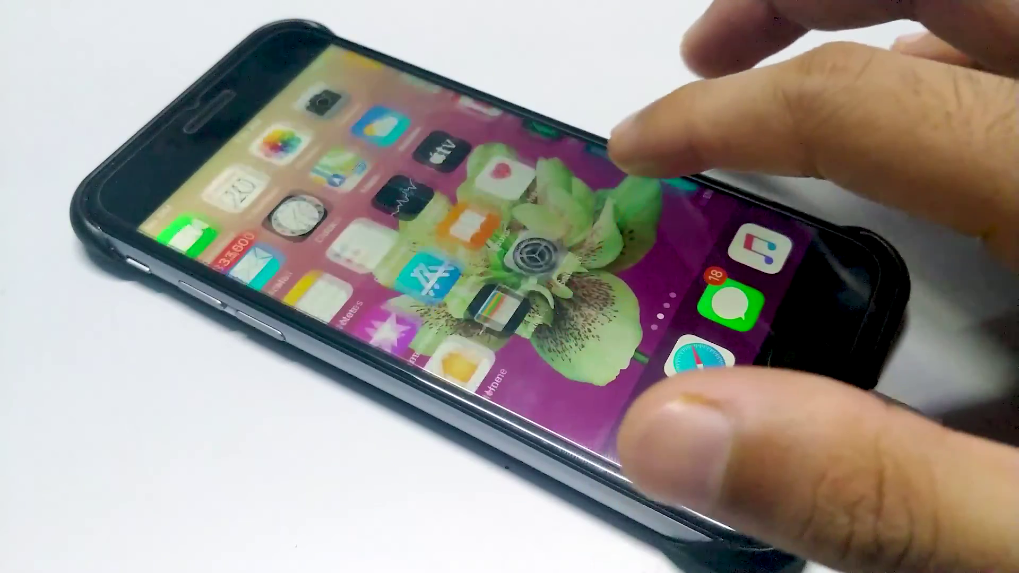